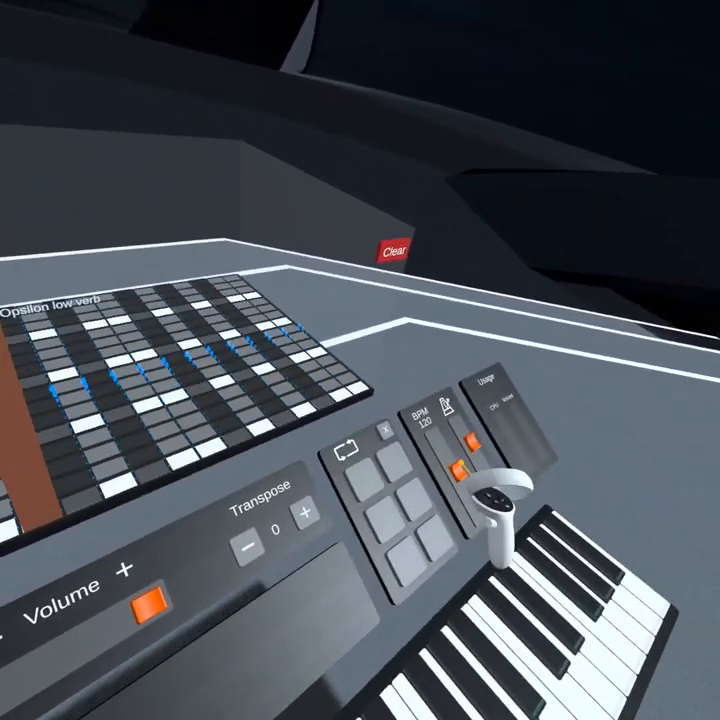
- Set the tempo to 85 BPM and place Opsilon low verb, Bell and Glockenspiel low verb notes on the grid
mouse_move(458, 470)
mouse_down()
mouse_move(455, 463)
mouse_move(463, 487)
mouse_up()
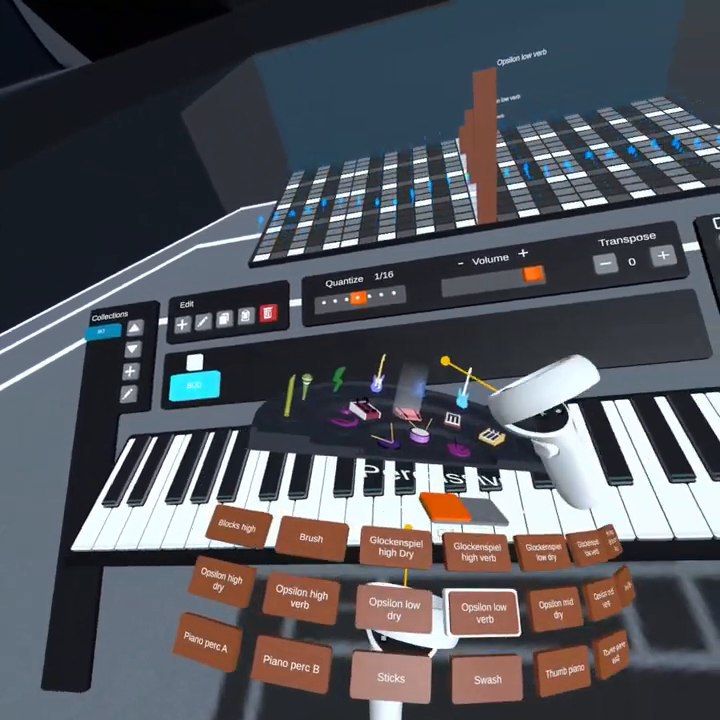
click(505, 392)
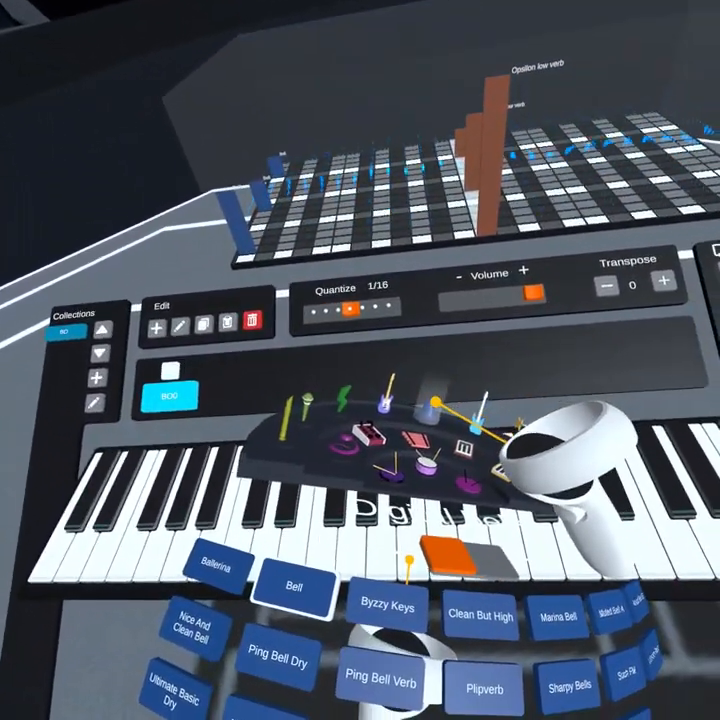
click(432, 401)
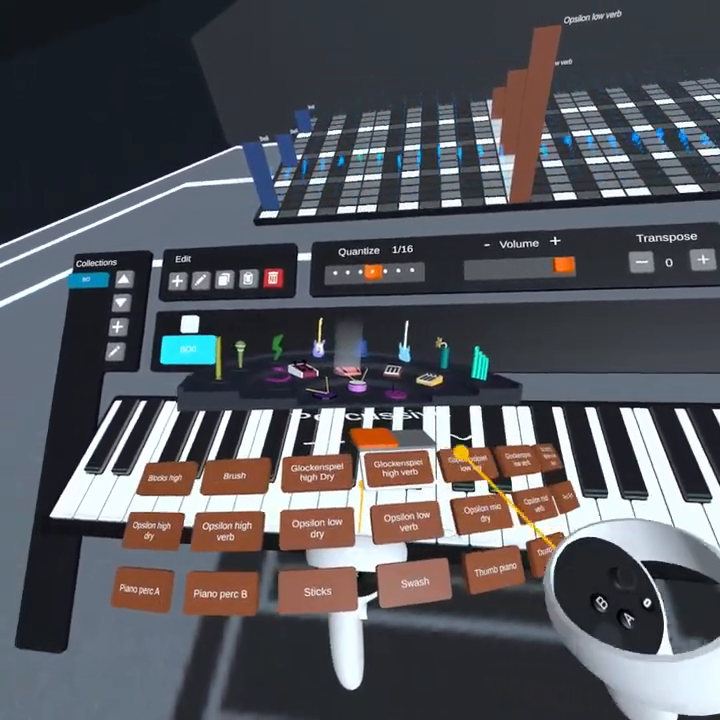
click(402, 468)
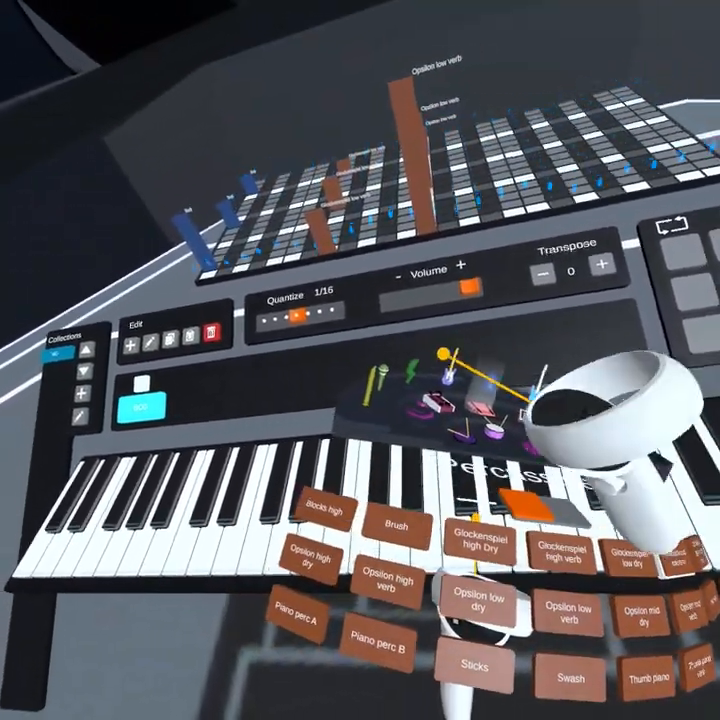
- Add three Strato Chorus guitar notes, a curved Flute air and blows verb line and a glass attack note to the first pattern
click(388, 378)
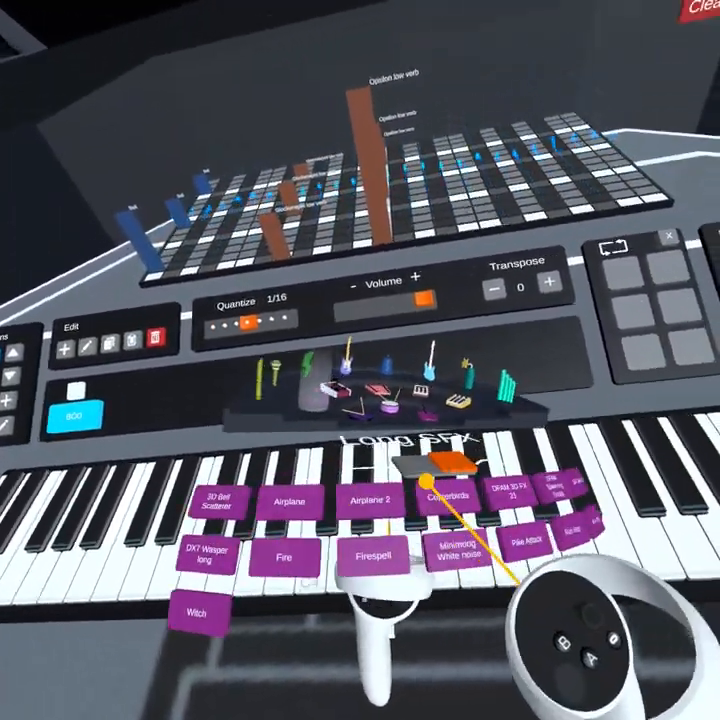
click(347, 358)
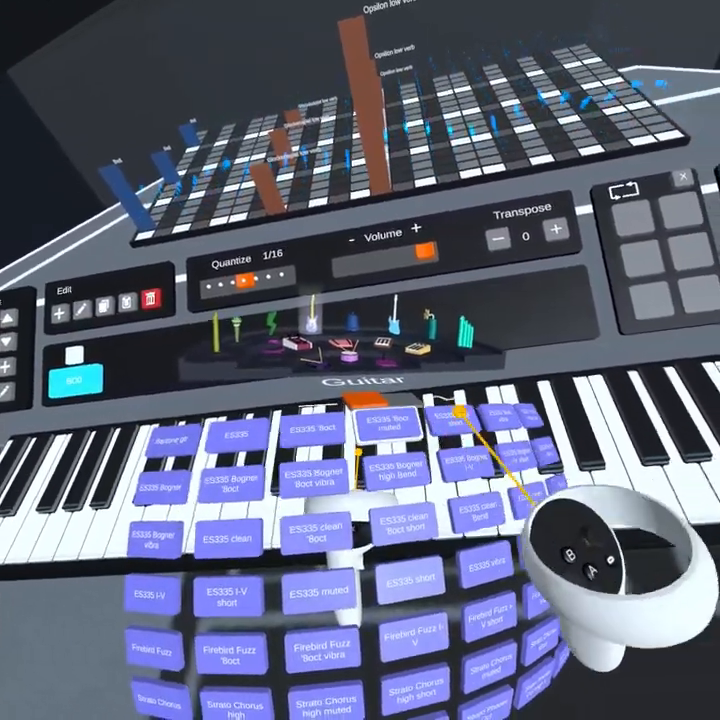
click(464, 455)
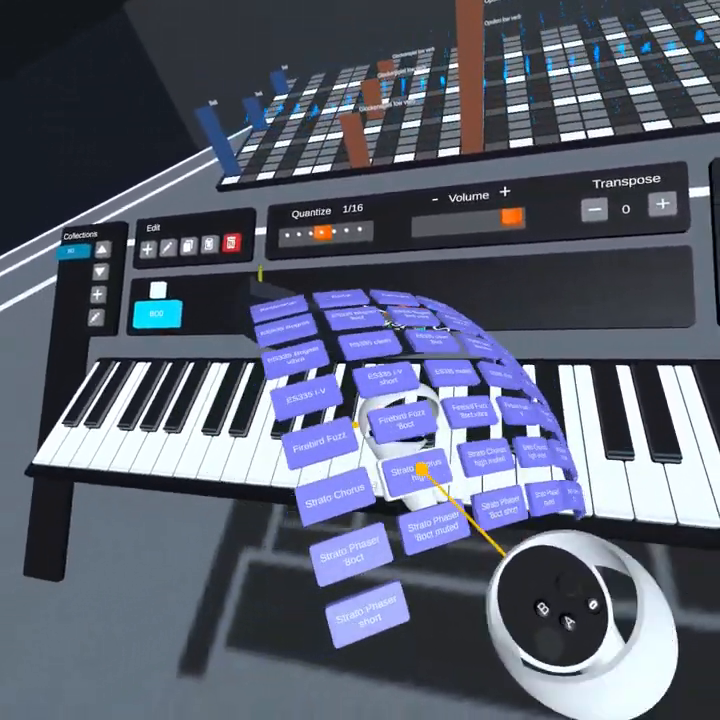
click(423, 468)
click(434, 476)
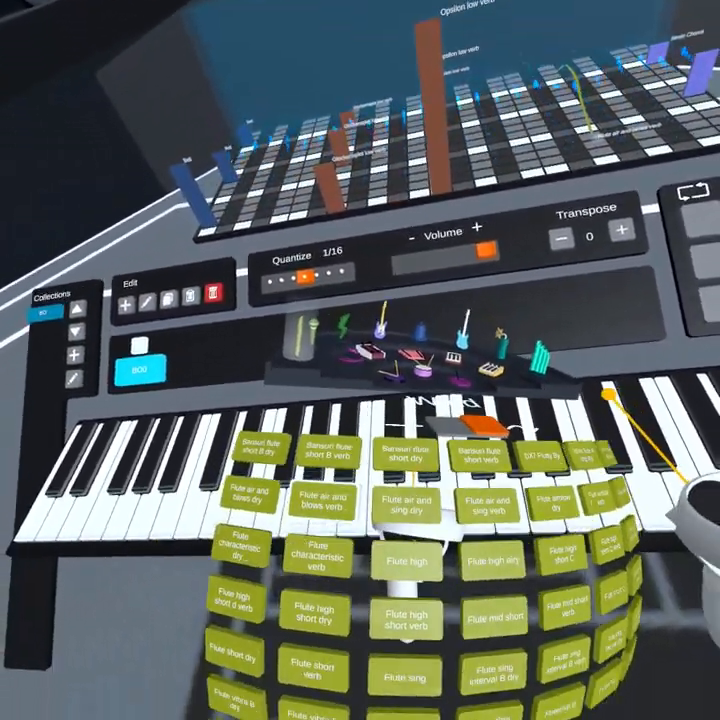
click(493, 368)
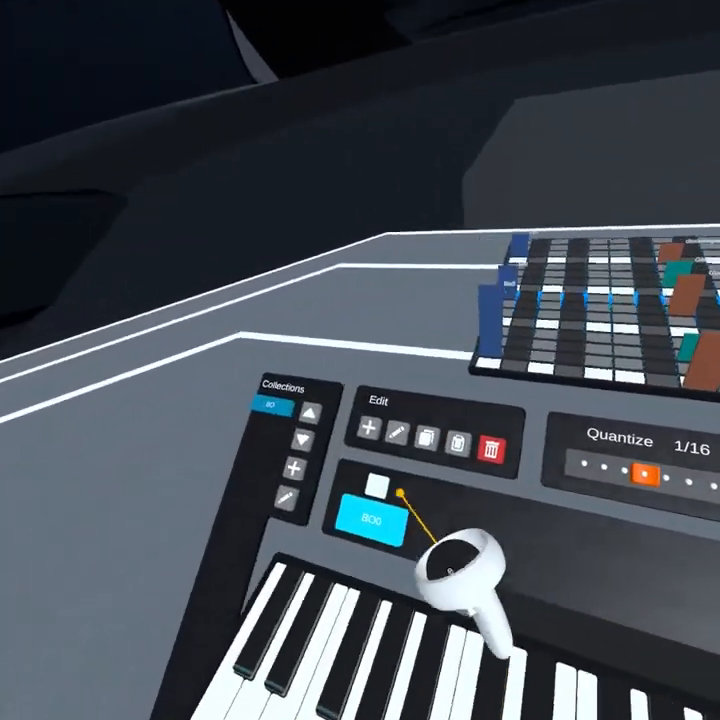
- Add a second pattern with free quantization and place a Crash 2 hit and a series of Tom low drum hits
click(365, 442)
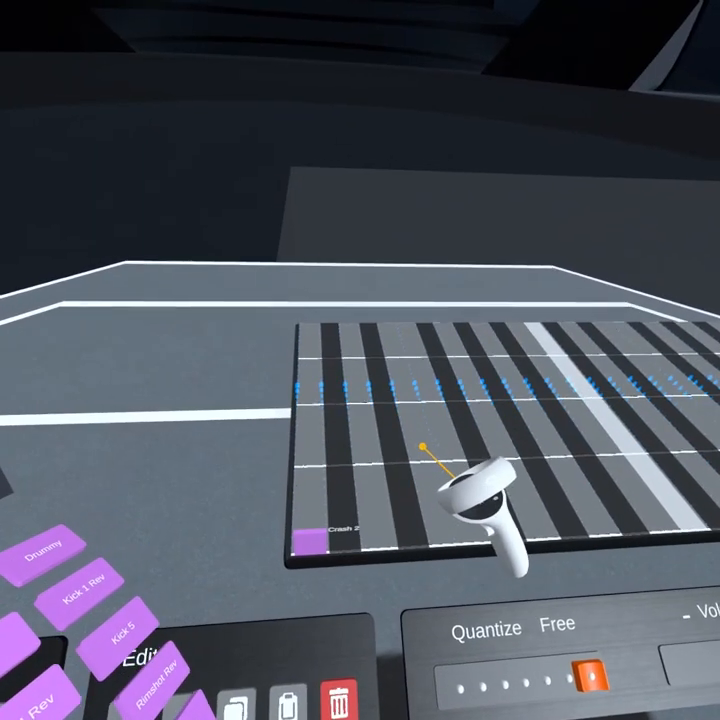
click(405, 415)
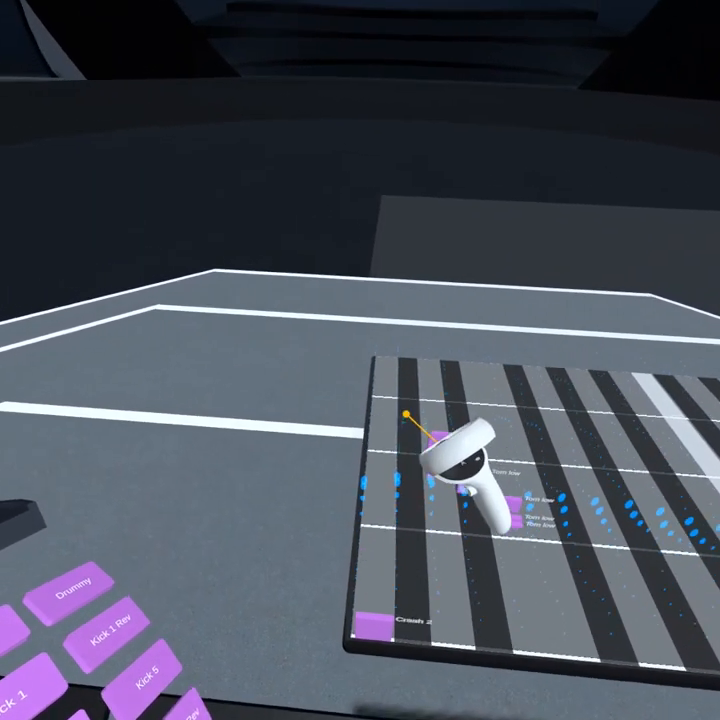
click(406, 415)
click(408, 415)
click(412, 416)
click(416, 418)
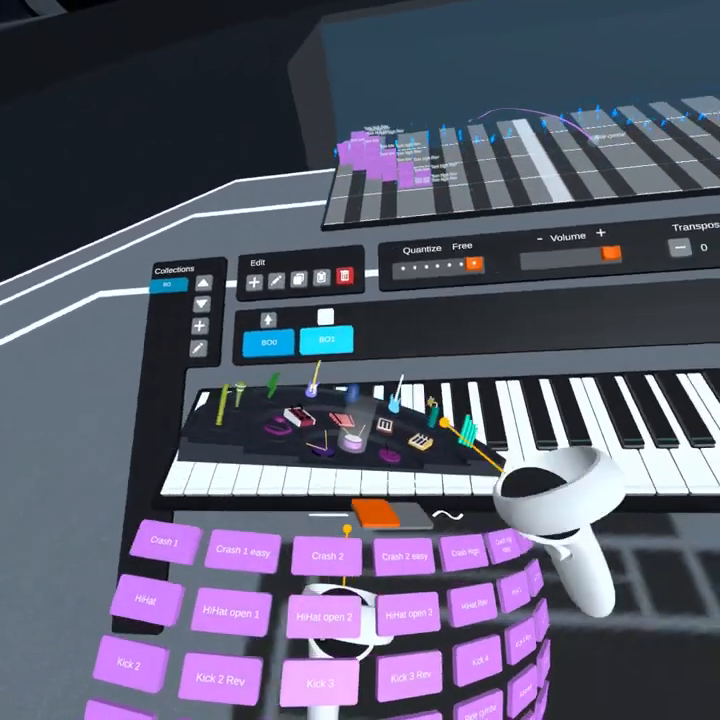
- Draw curved Analog Synth 2 lines beside the drum hits in the second pattern
click(418, 452)
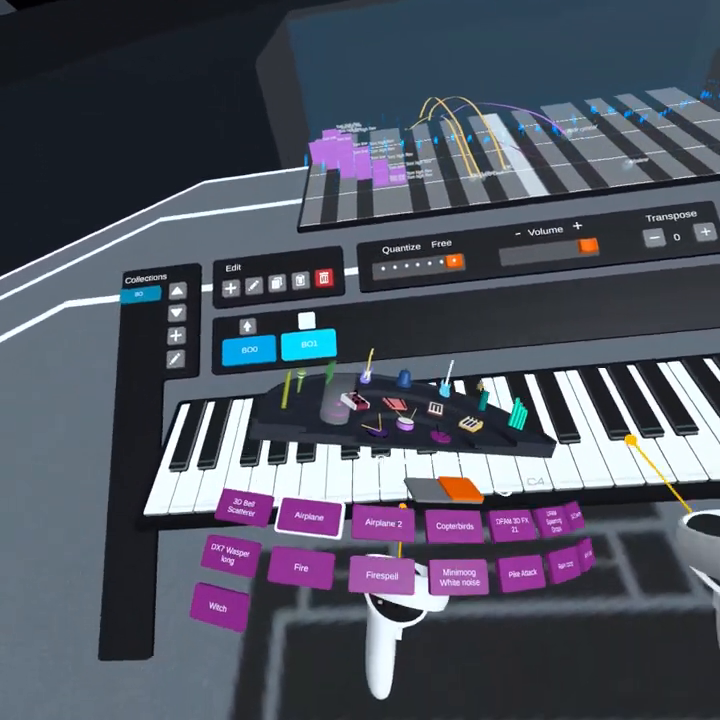
click(425, 398)
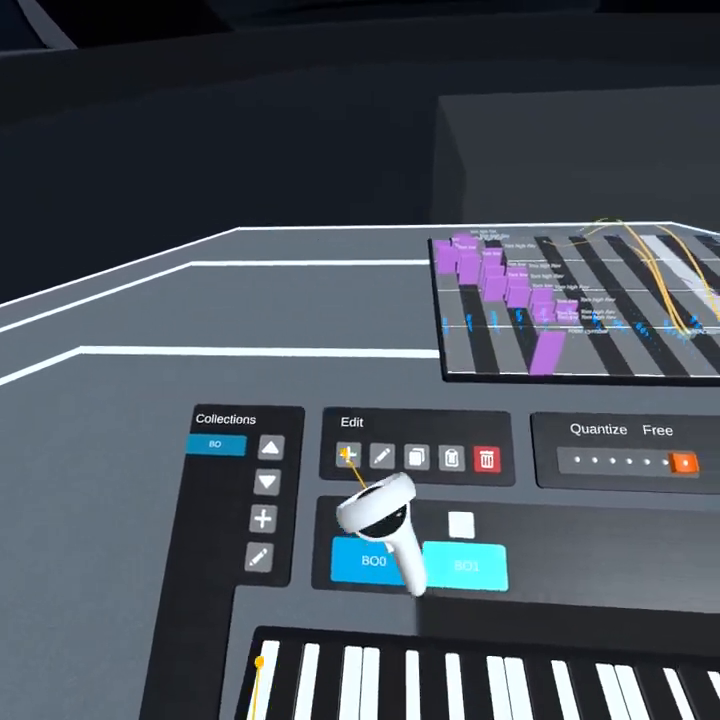
- Add a third pattern quantized to 1/16 and place Glass 12, Glass 3 and male choir notes across its grid
click(346, 454)
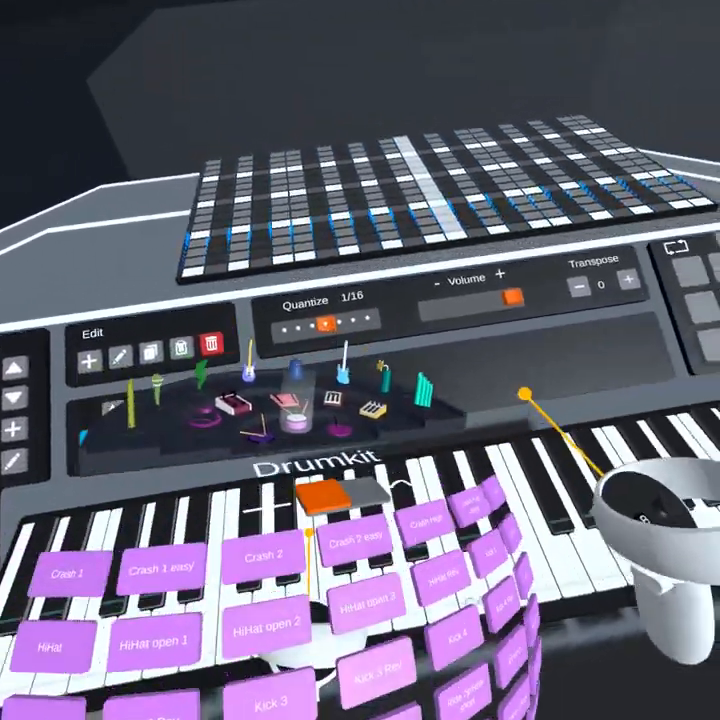
click(413, 360)
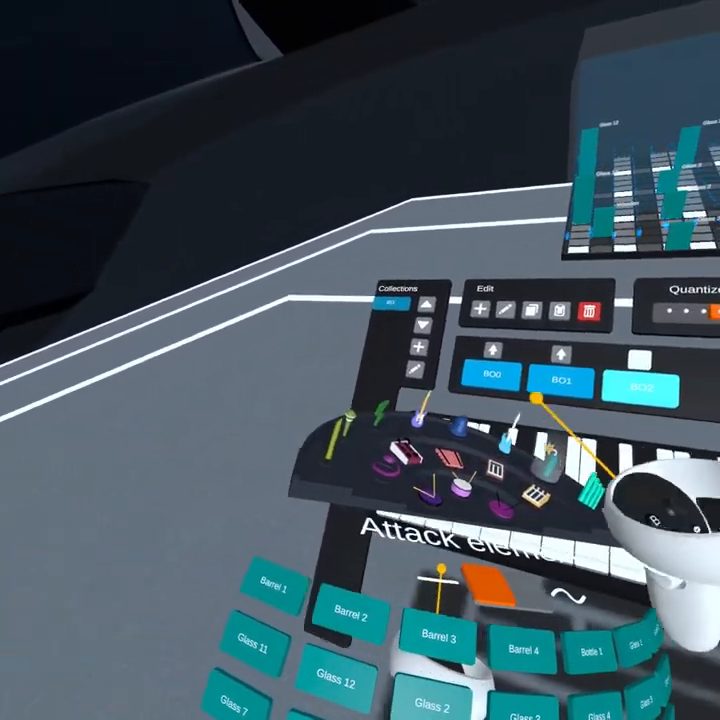
click(347, 424)
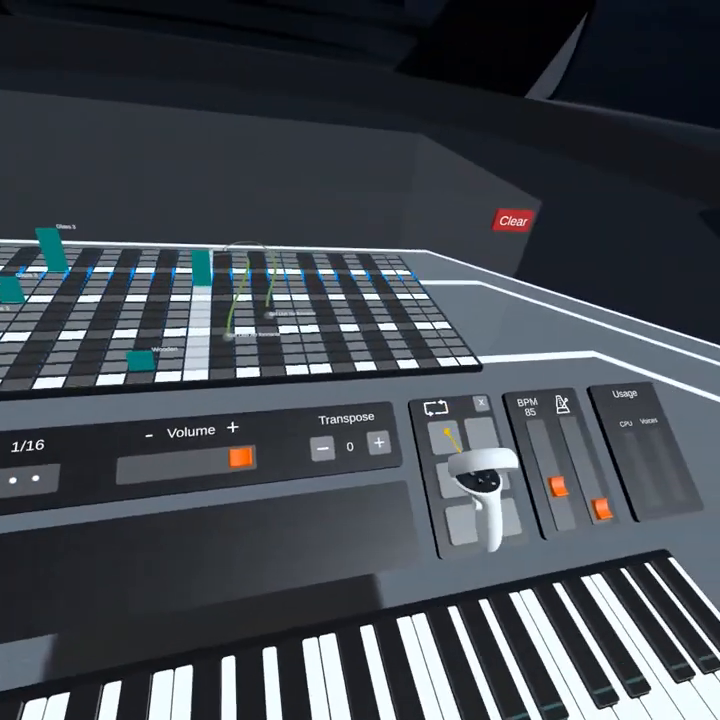
- Play back the three patterns in sequence to check how they sound together
click(448, 432)
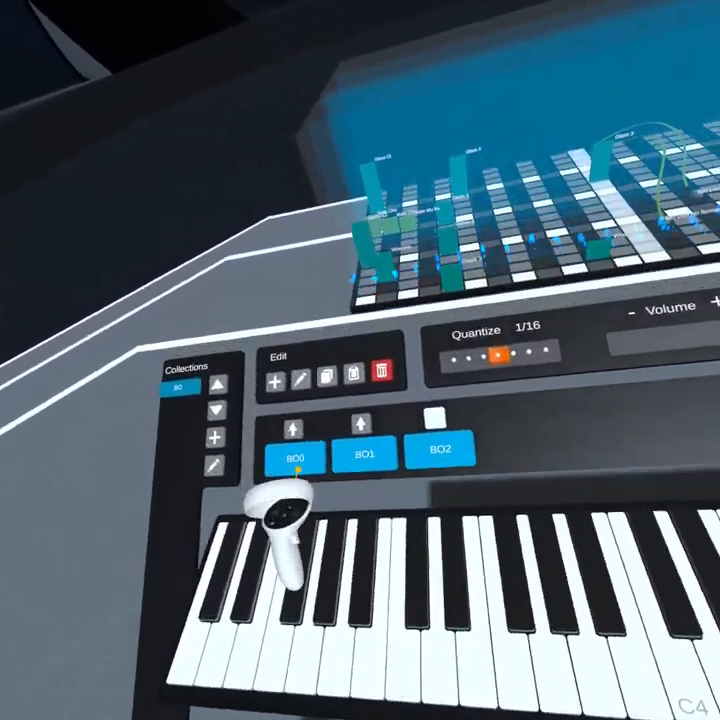
click(365, 454)
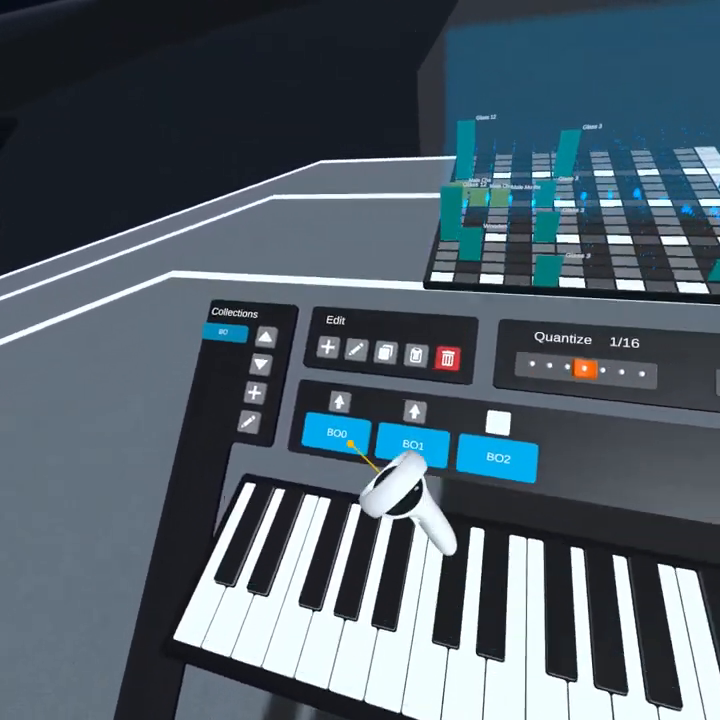
click(351, 443)
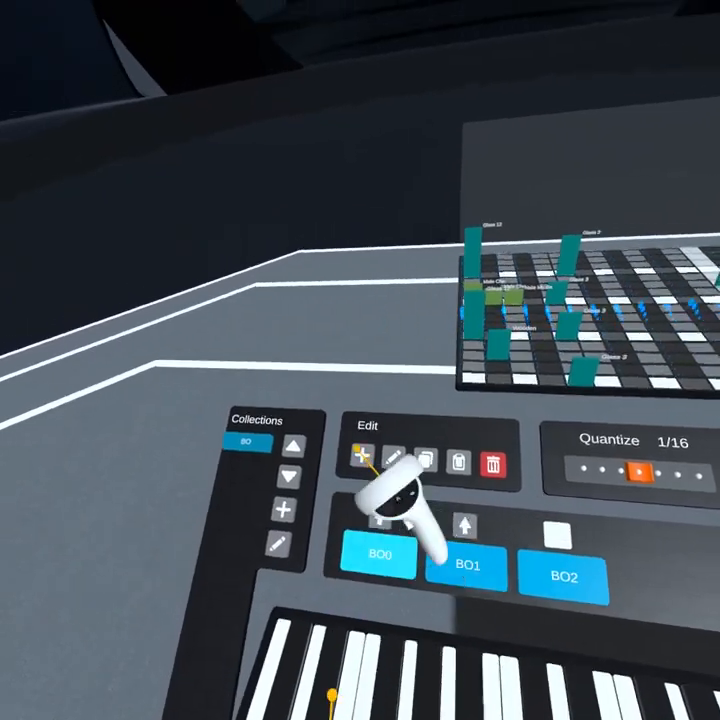
- Add a fourth pattern and stack a Moog slow swell A note and an OBXa Classic Pad 4 note near the grid's middle
click(357, 450)
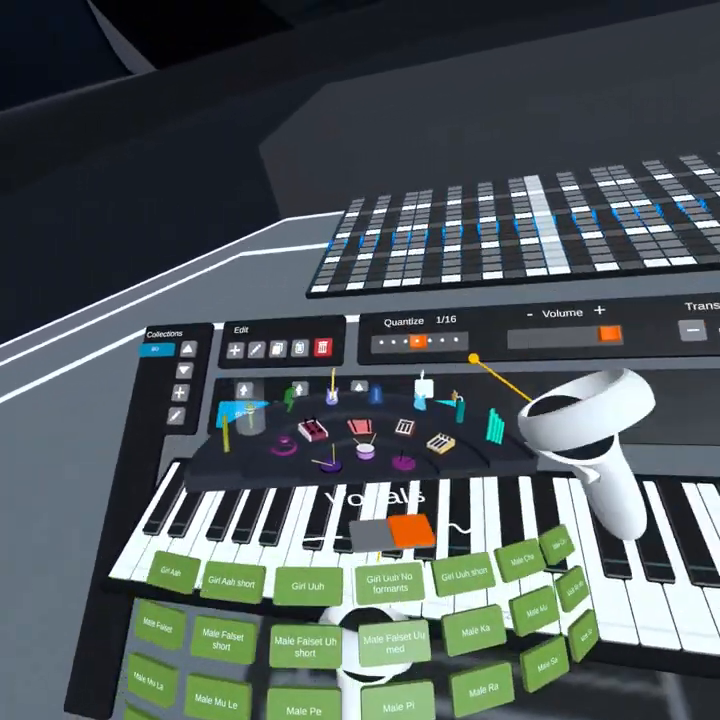
click(437, 411)
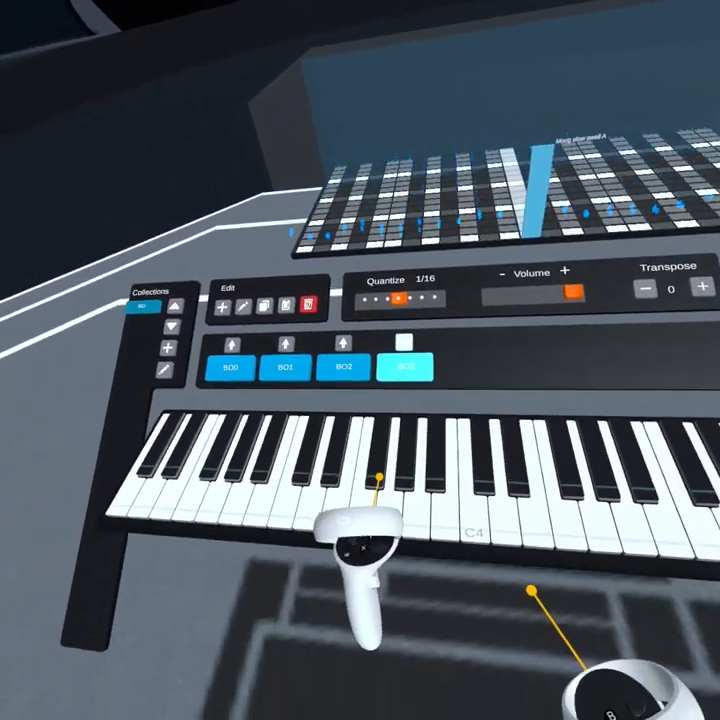
click(388, 464)
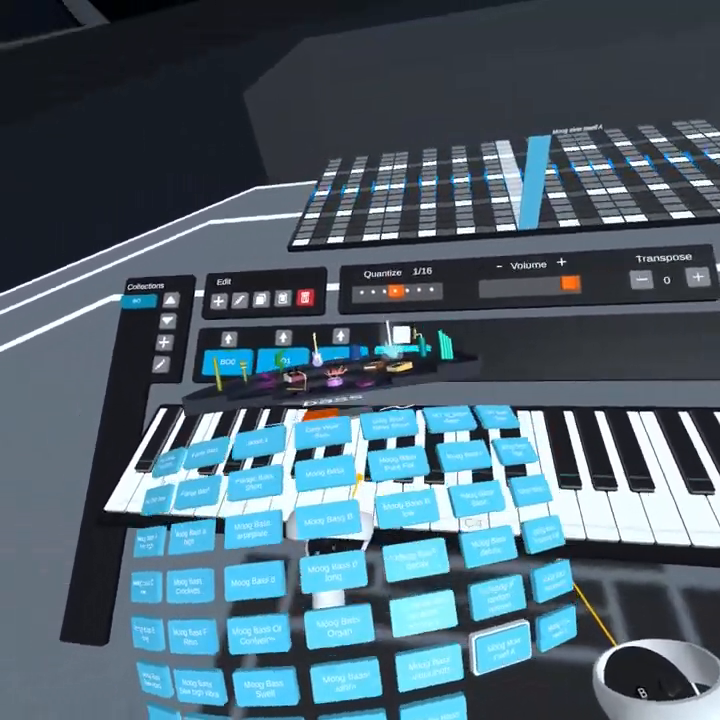
click(509, 331)
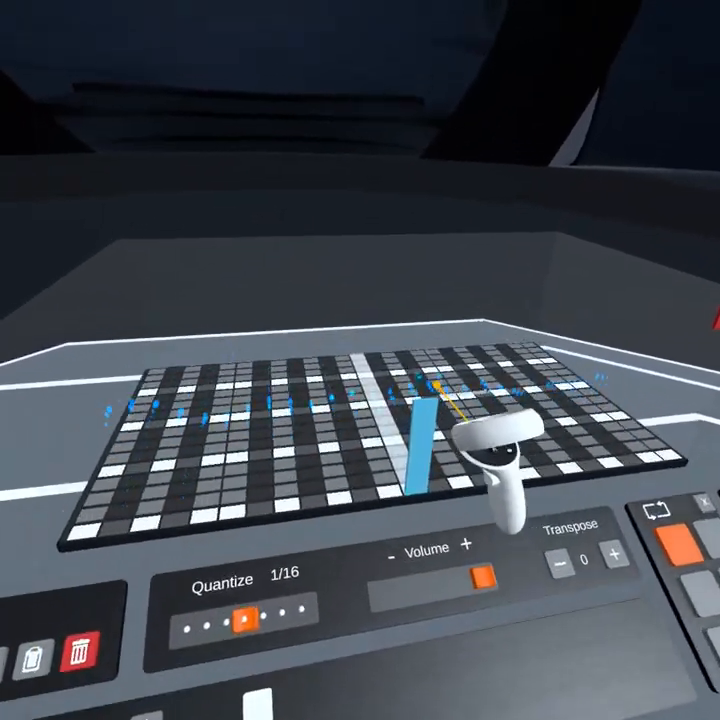
click(317, 487)
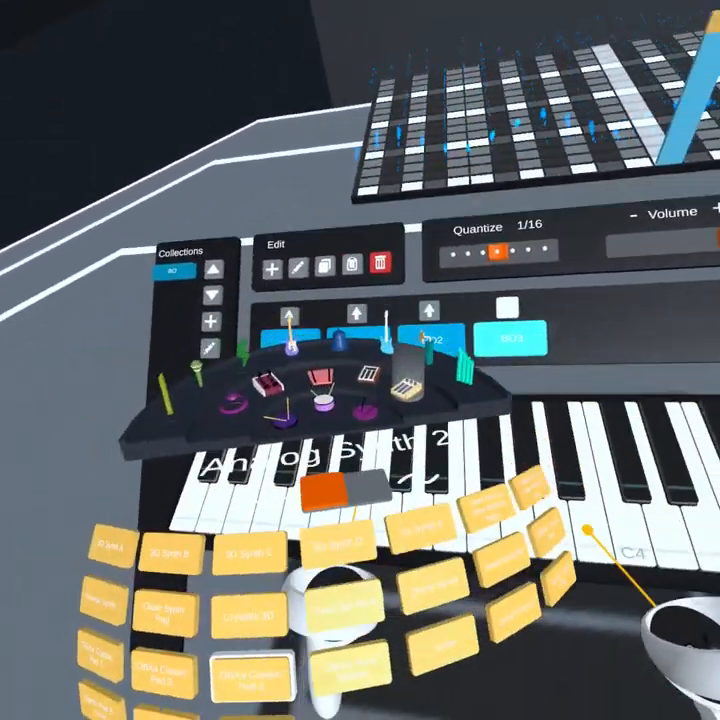
- Play the arrangement from the first pattern to hear it with the fourth pattern included
click(378, 503)
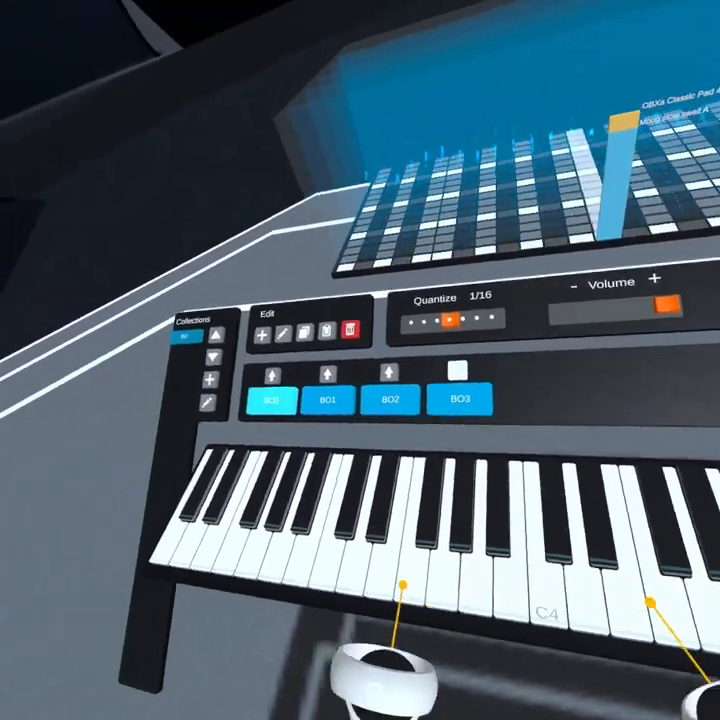
click(328, 400)
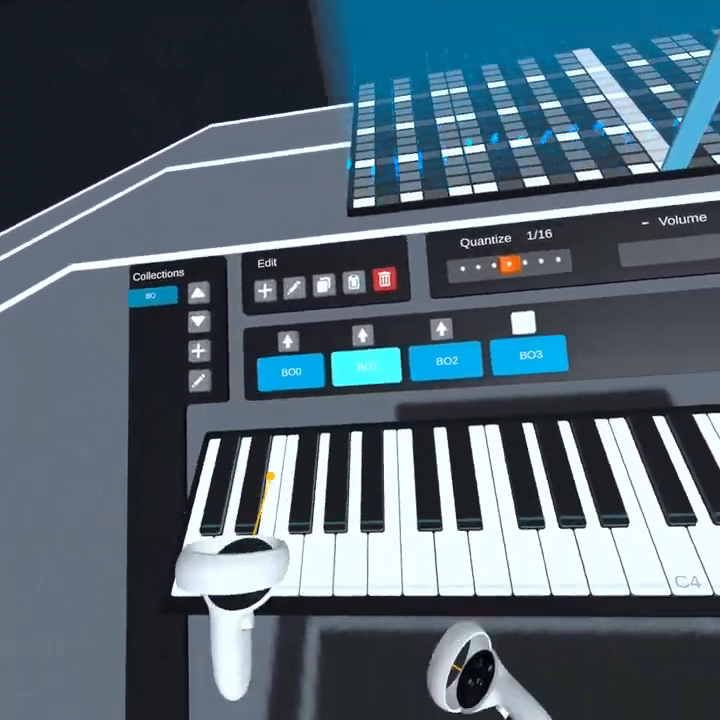